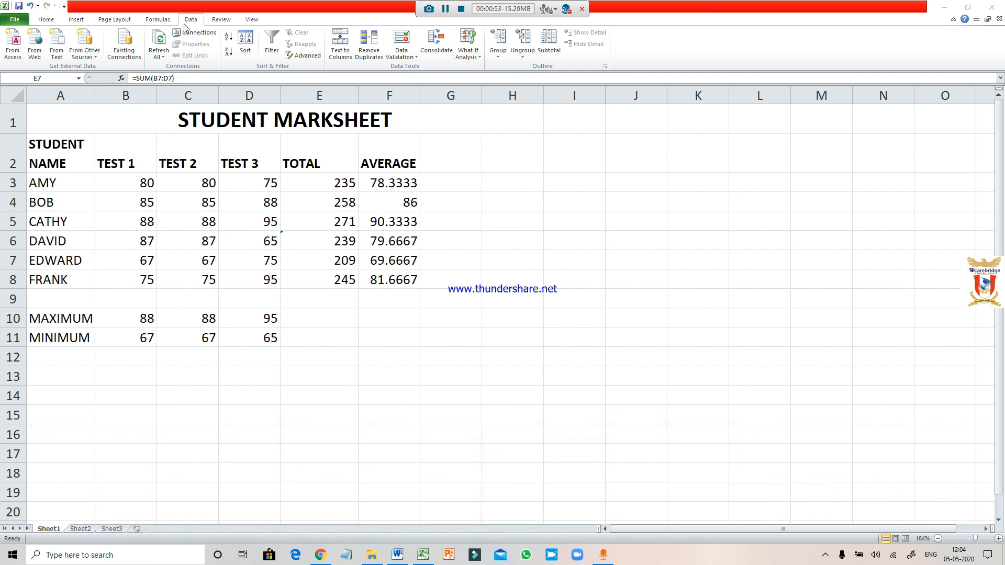
Open Goal Seek for the marksheet and clear the reference in its set cell
{"action": "left_click", "coordinate": [470, 57]}
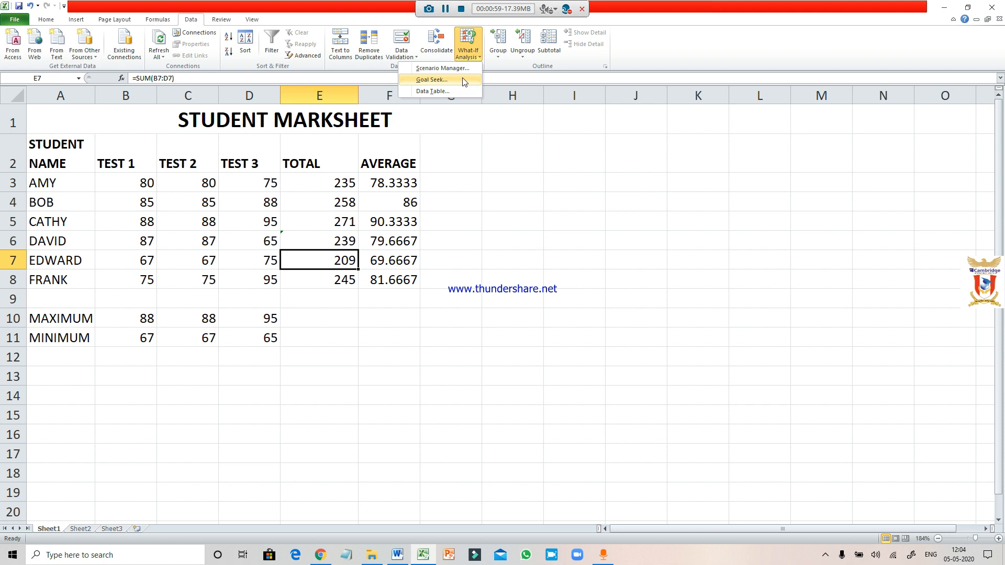
{"action": "left_click", "coordinate": [463, 80]}
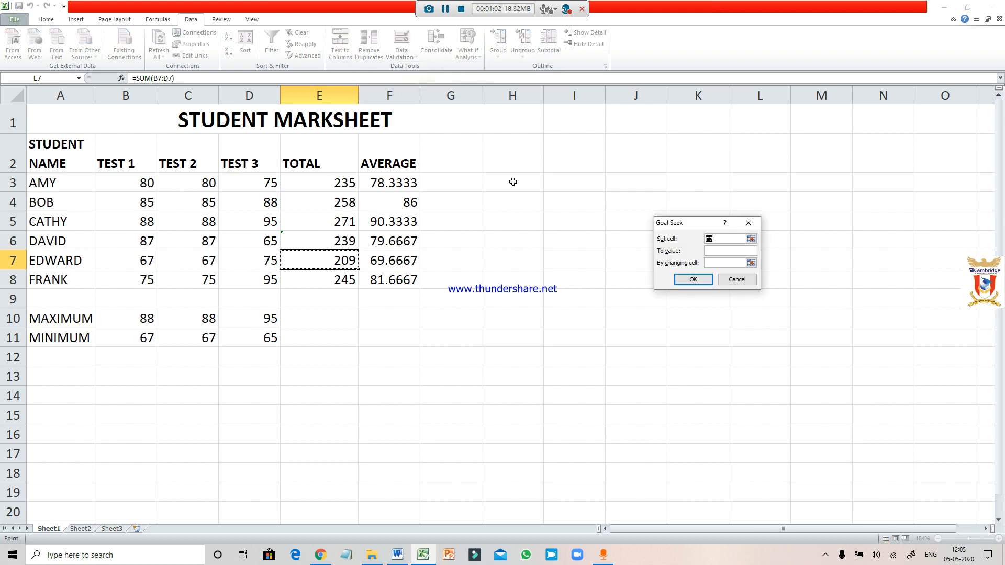
{"action": "left_click_drag", "start_coordinate": [685, 225], "coordinate": [640, 231]}
{"action": "left_click_drag", "start_coordinate": [549, 229], "coordinate": [505, 245]}
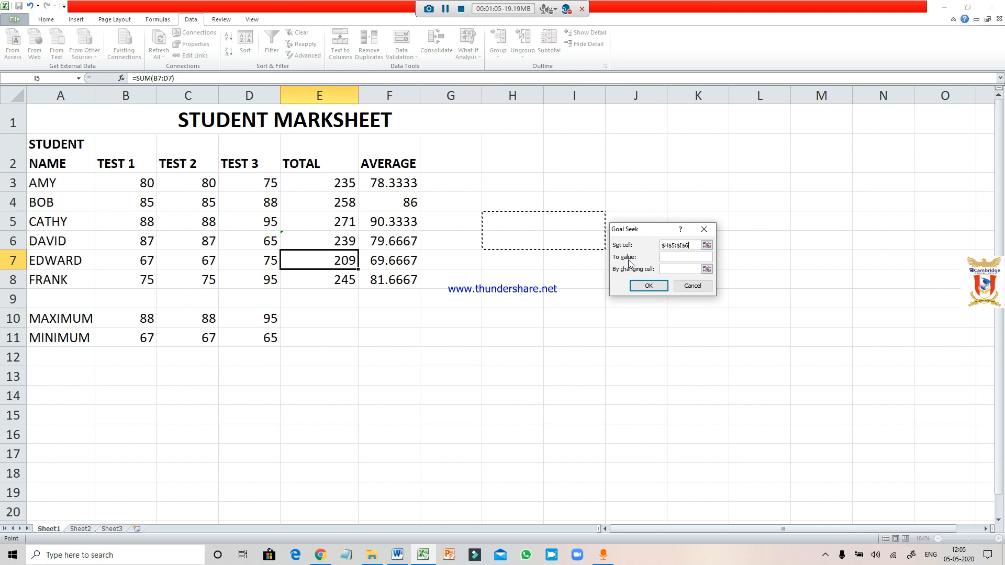
{"action": "left_click", "coordinate": [697, 246]}
{"action": "key", "text": "BackSpace"}
{"action": "key", "text": "BackSpace"}
{"action": "key", "text": "BackSpace"}
{"action": "key", "text": "BackSpace"}
{"action": "key", "text": "BackSpace"}
{"action": "key", "text": "BackSpace"}
{"action": "key", "text": "BackSpace"}
{"action": "key", "text": "BackSpace"}
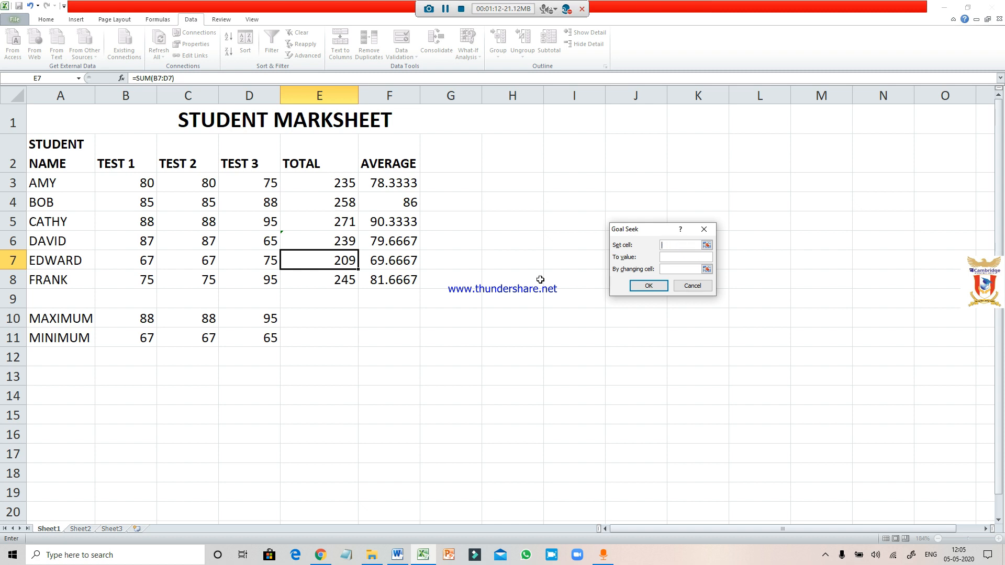
Use Goal Seek to bring the total in E7 to 220 by changing the Test 1 mark in B7, and accept the solution
{"action": "left_click", "coordinate": [347, 260]}
{"action": "left_click", "coordinate": [683, 257]}
{"action": "type", "text": "22"}
{"action": "left_click", "coordinate": [684, 271]}
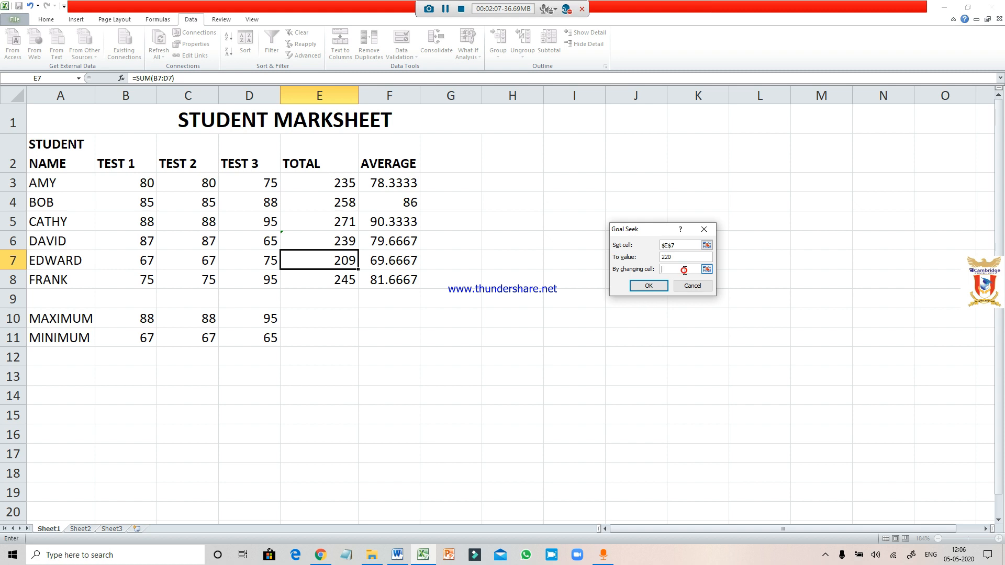
{"action": "left_click", "coordinate": [146, 261]}
{"action": "left_click", "coordinate": [650, 286]}
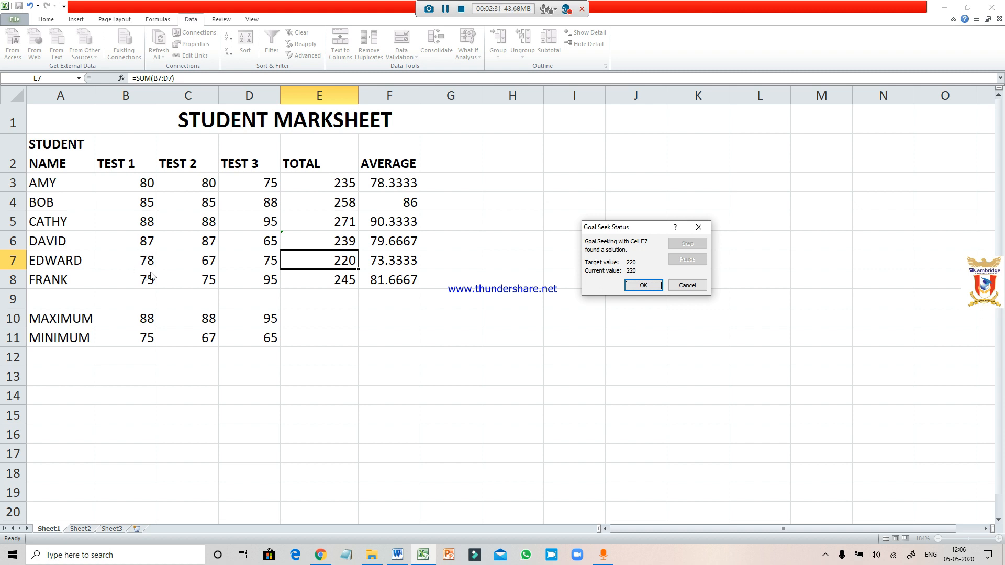
{"action": "left_click", "coordinate": [633, 284]}
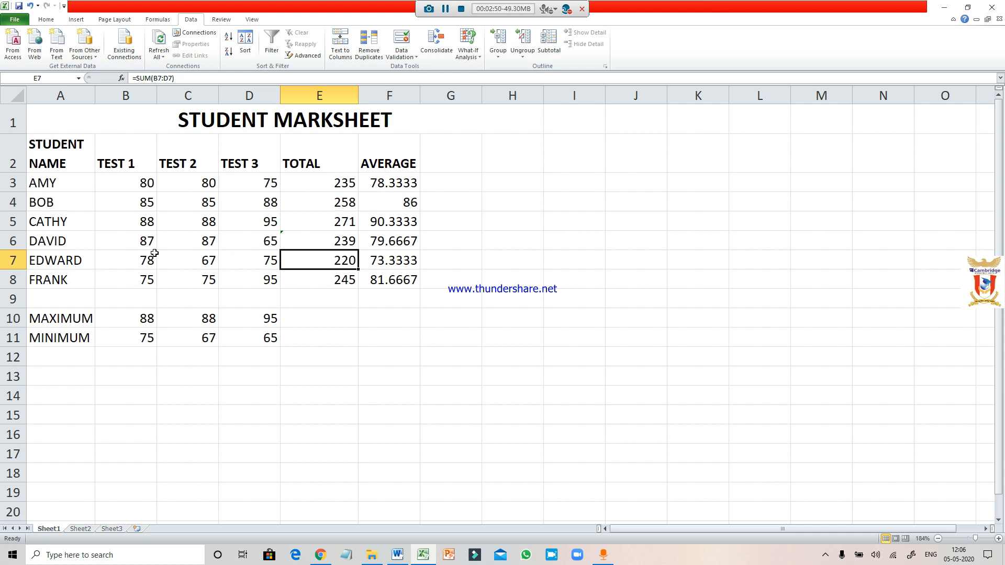
{"action": "left_click", "coordinate": [139, 259]}
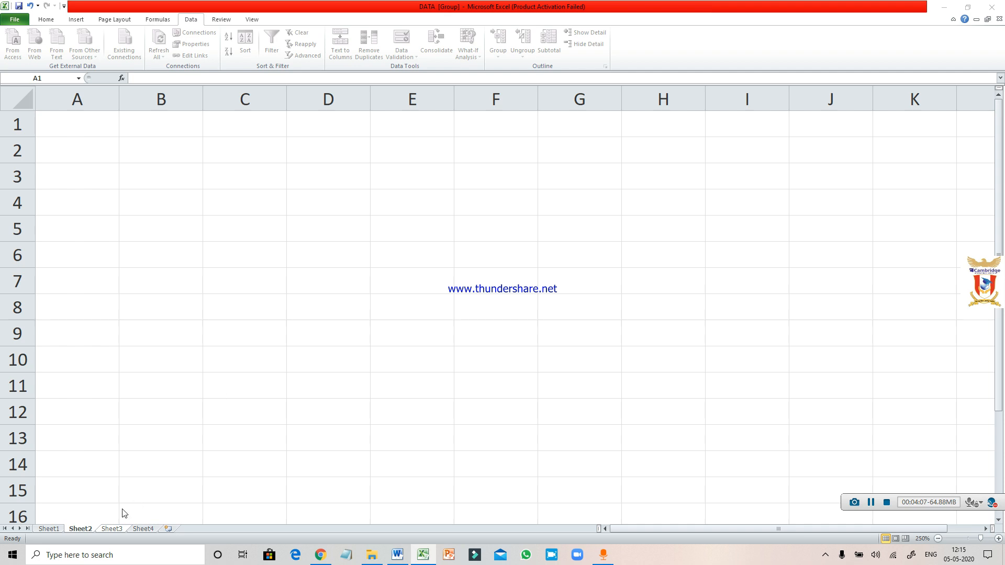
Select the title range A1:D1 on the grouped Sheet2 and compare the first quarter sales table with its copy on Sheet3
{"action": "left_click", "coordinate": [77, 528]}
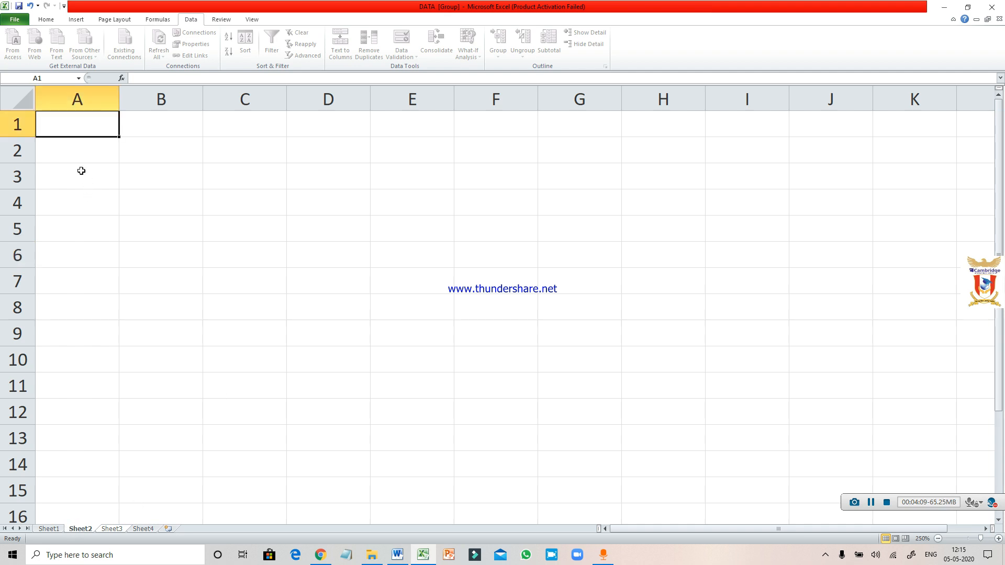
{"action": "left_click_drag", "start_coordinate": [76, 128], "coordinate": [385, 125]}
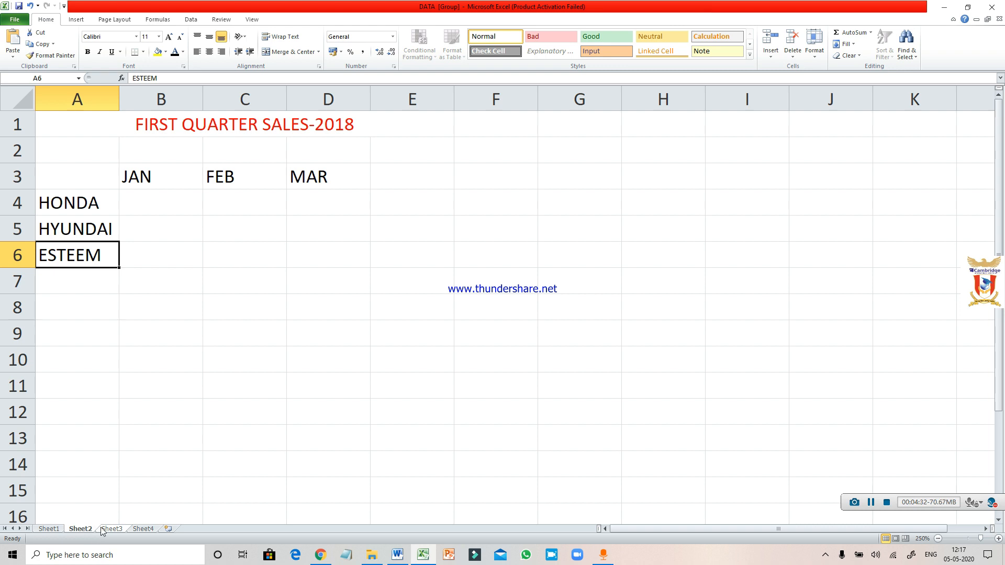
{"action": "left_click", "coordinate": [119, 530]}
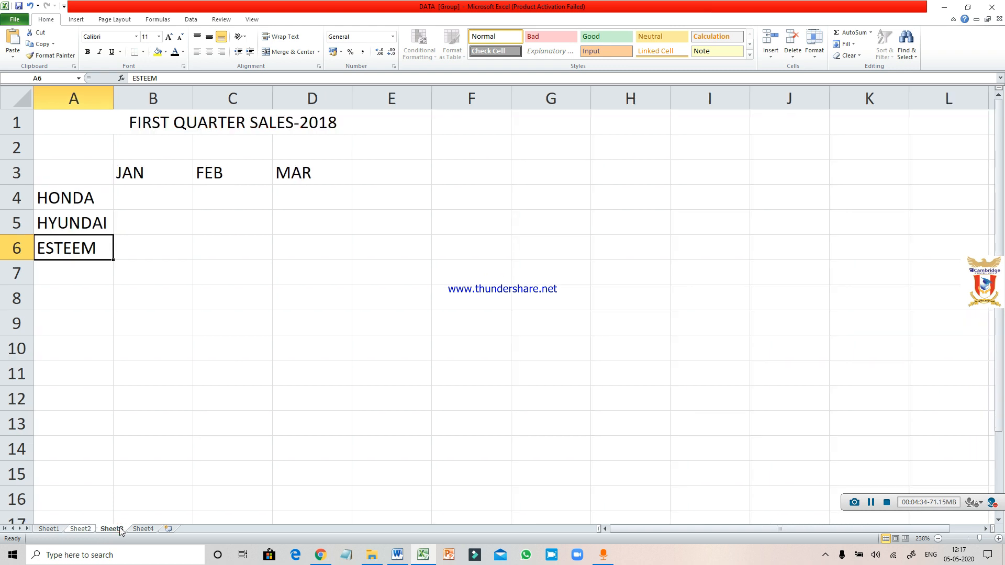
{"action": "left_click", "coordinate": [87, 530]}
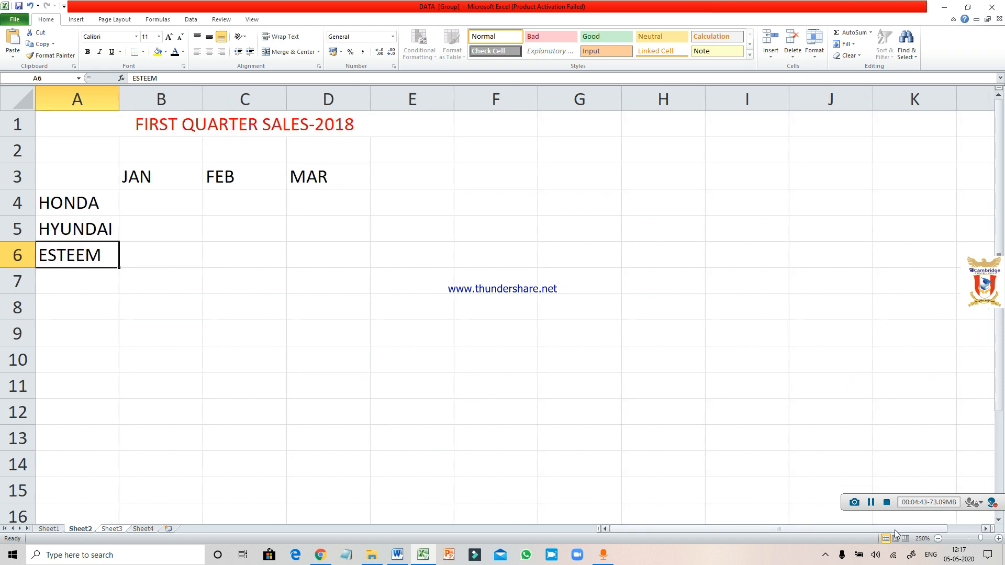
Ungroup the sheets so Sheet2 can be edited on its own
{"action": "double_click", "coordinate": [165, 199]}
{"action": "left_click", "coordinate": [870, 502]}
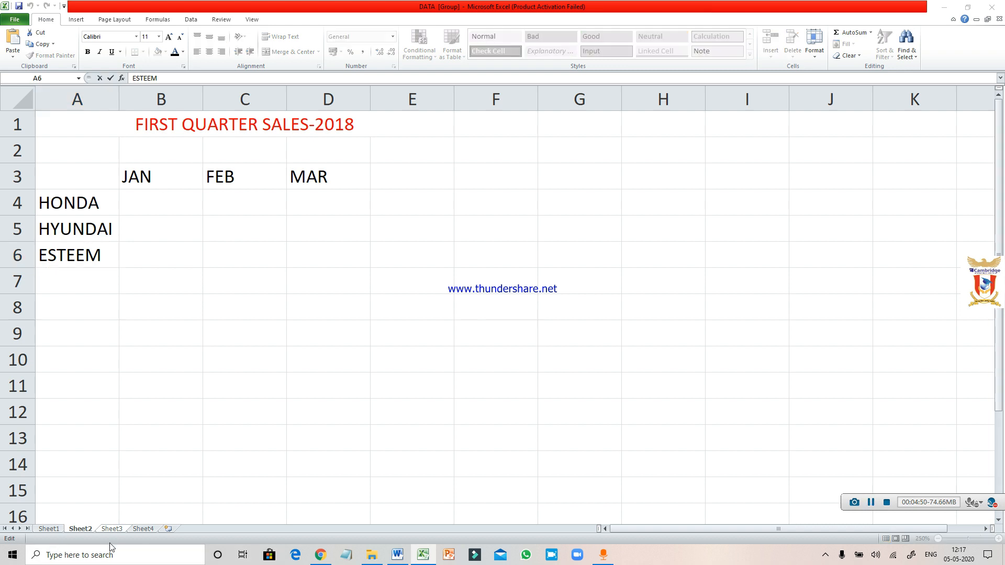
{"action": "left_click", "coordinate": [84, 532]}
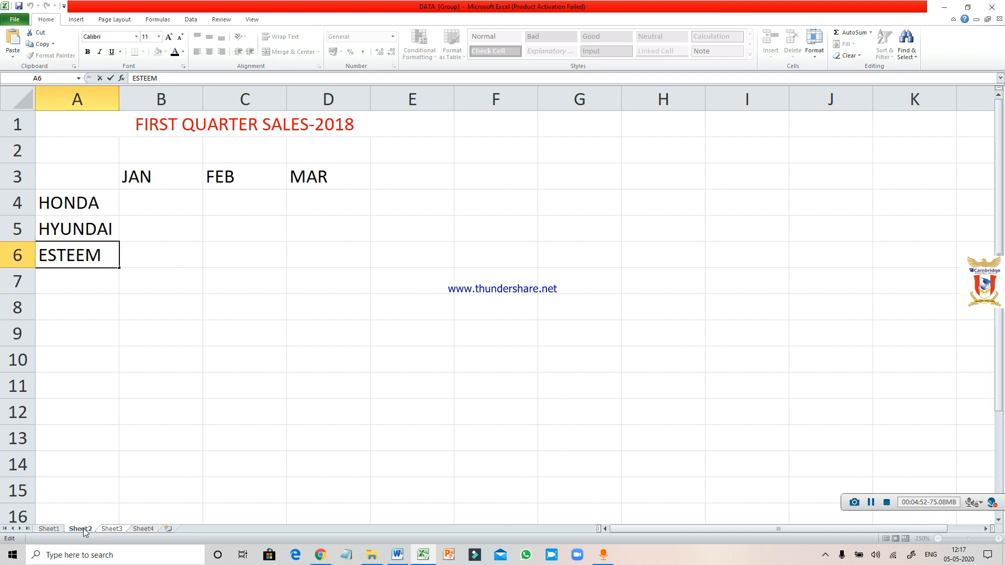
{"action": "right_click", "coordinate": [85, 532]}
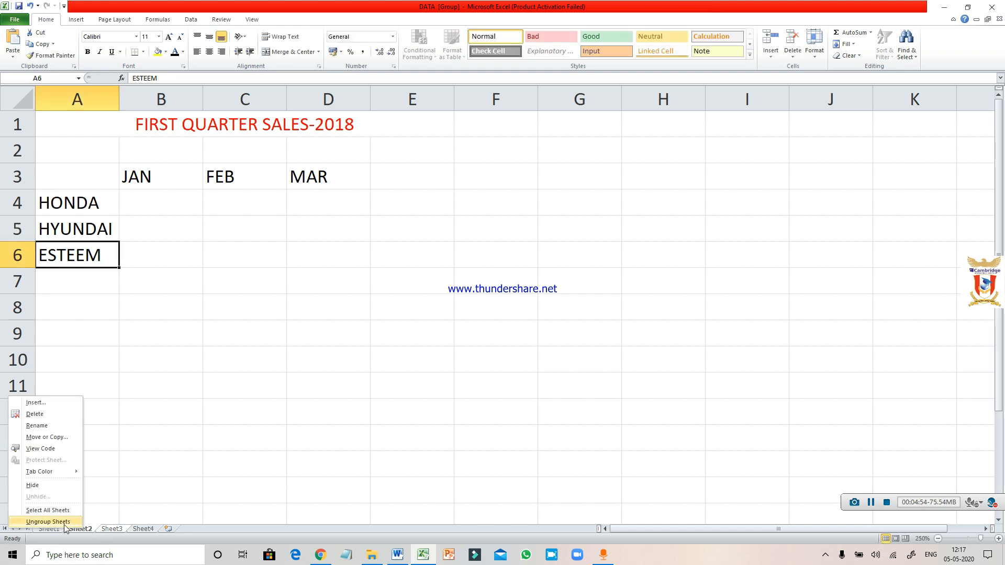
{"action": "left_click", "coordinate": [48, 522]}
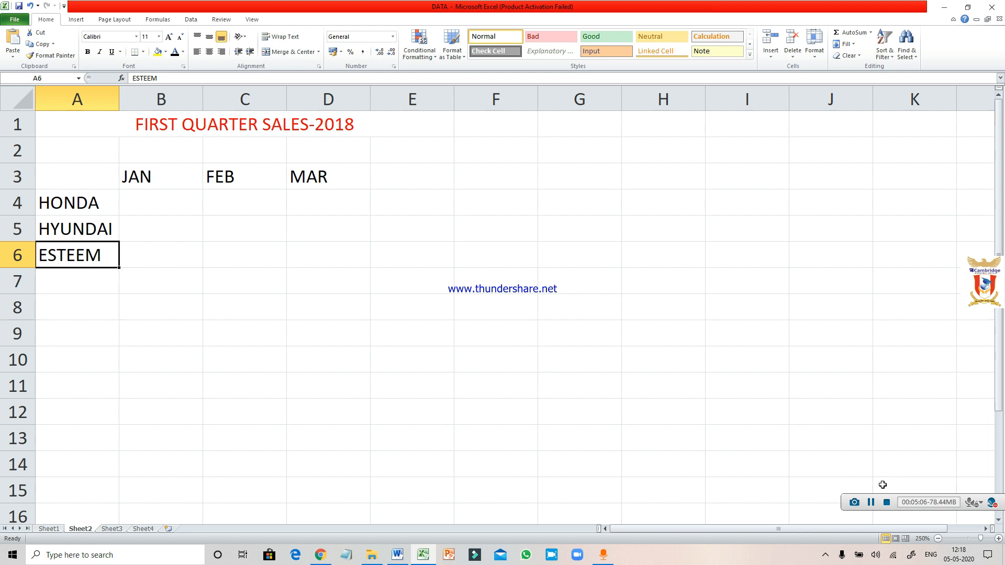
{"action": "left_click", "coordinate": [870, 502]}
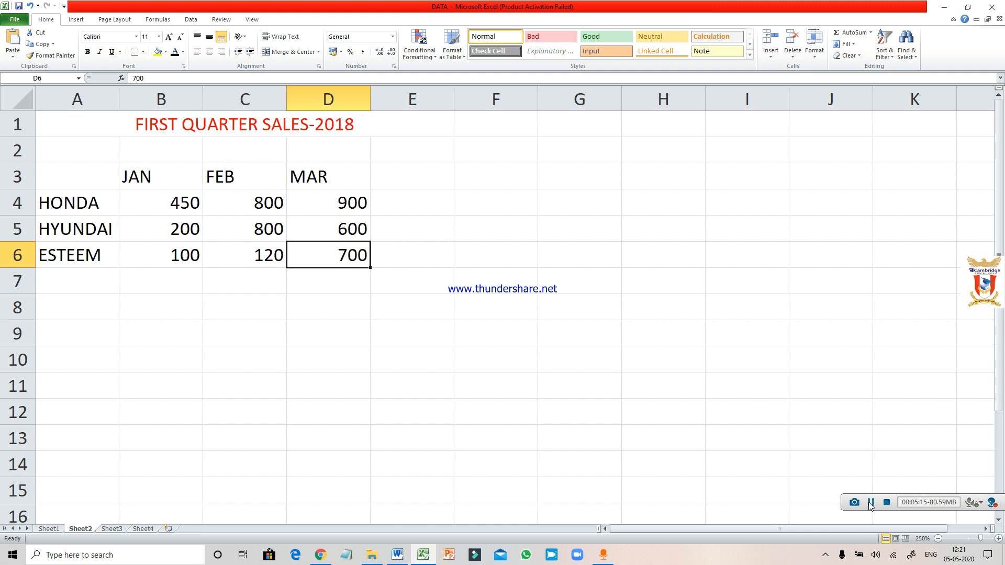
Review the 2019 sales on Sheet3 and open Consolidate on Sheet4 with B4 as the destination cell
{"action": "left_click", "coordinate": [111, 529]}
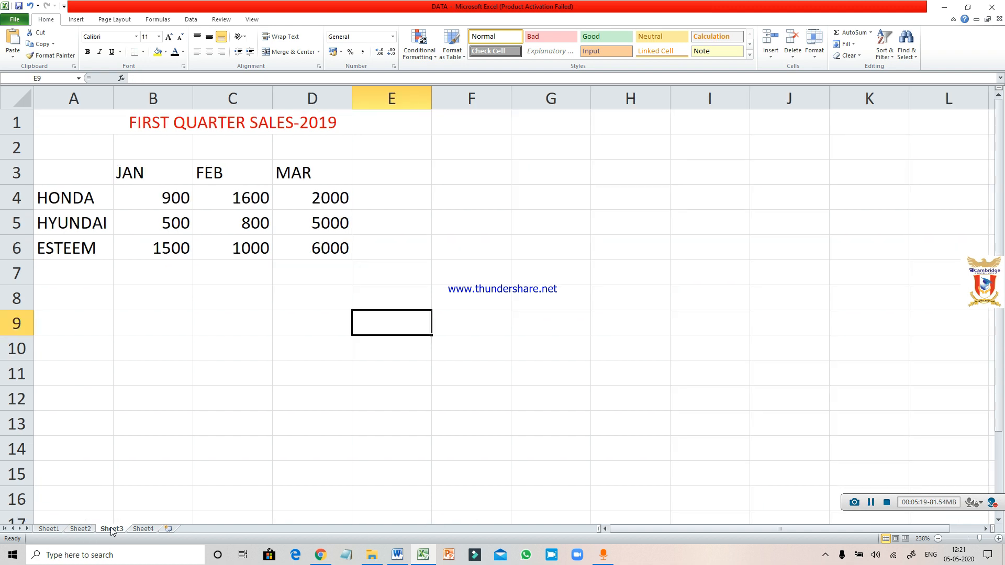
{"action": "left_click", "coordinate": [140, 532]}
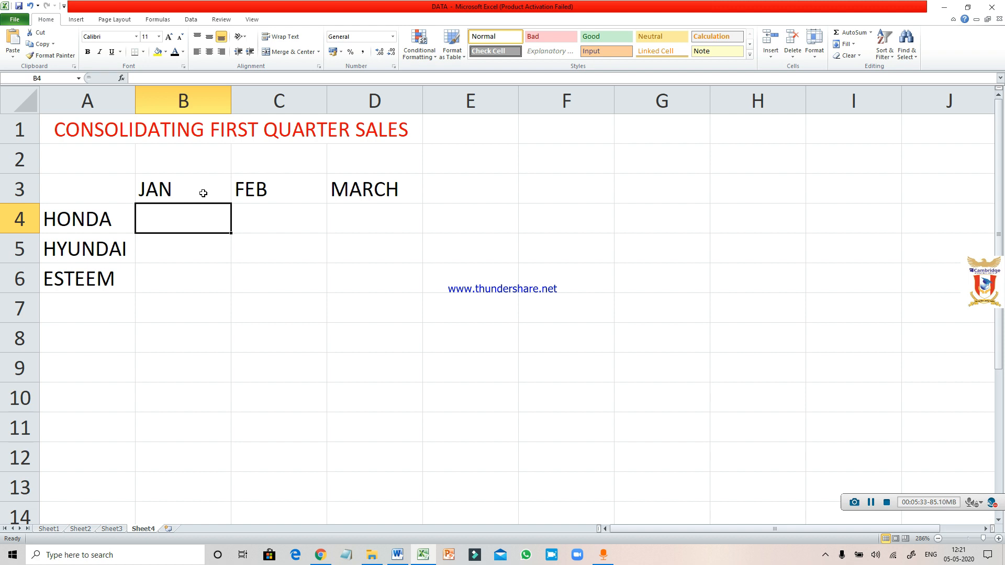
{"action": "left_click", "coordinate": [189, 20]}
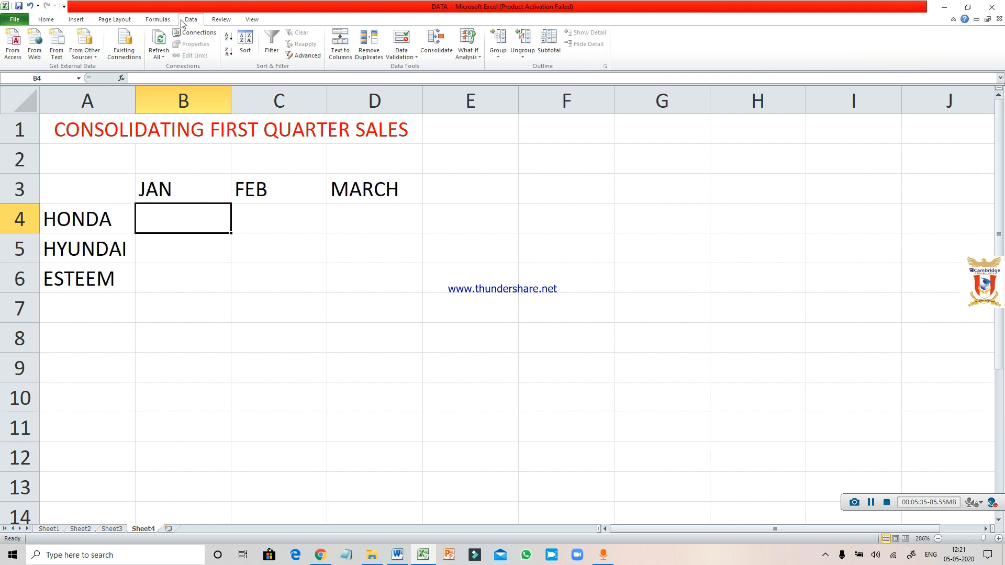
{"action": "left_click", "coordinate": [435, 43]}
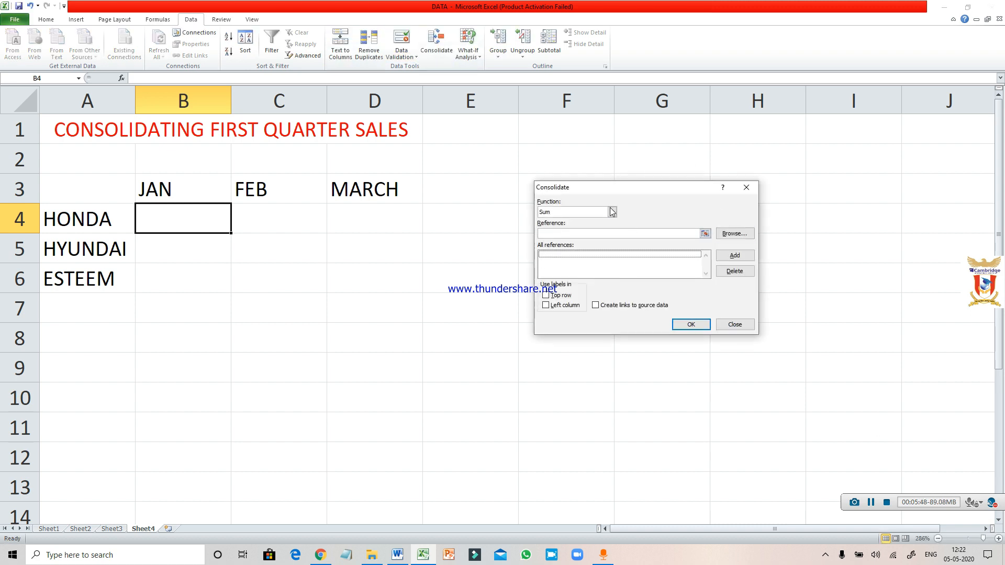
Add the 2018 sales range B4:D6 of Sheet2 as the first reference to consolidate
{"action": "left_click", "coordinate": [592, 234]}
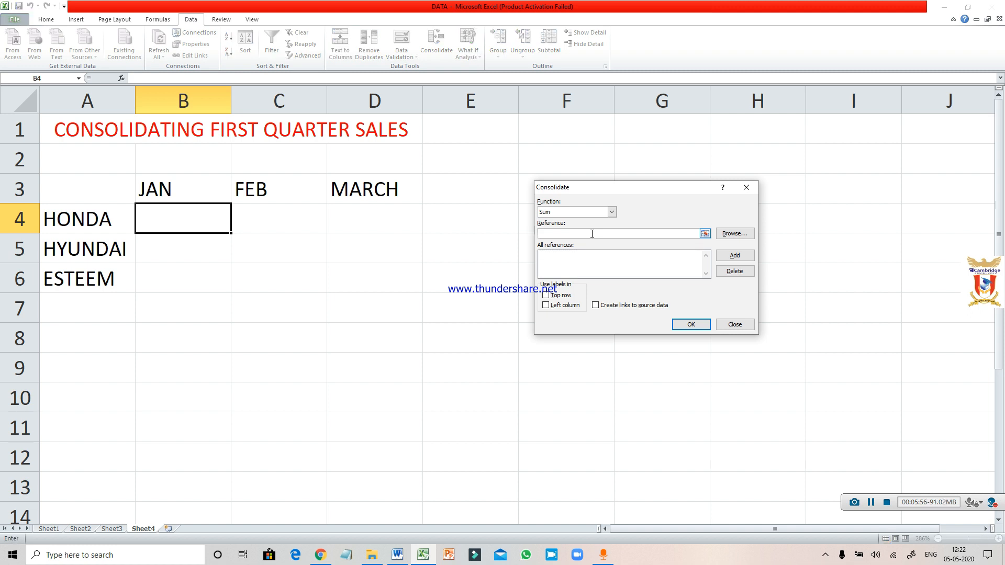
{"action": "left_click", "coordinate": [81, 529]}
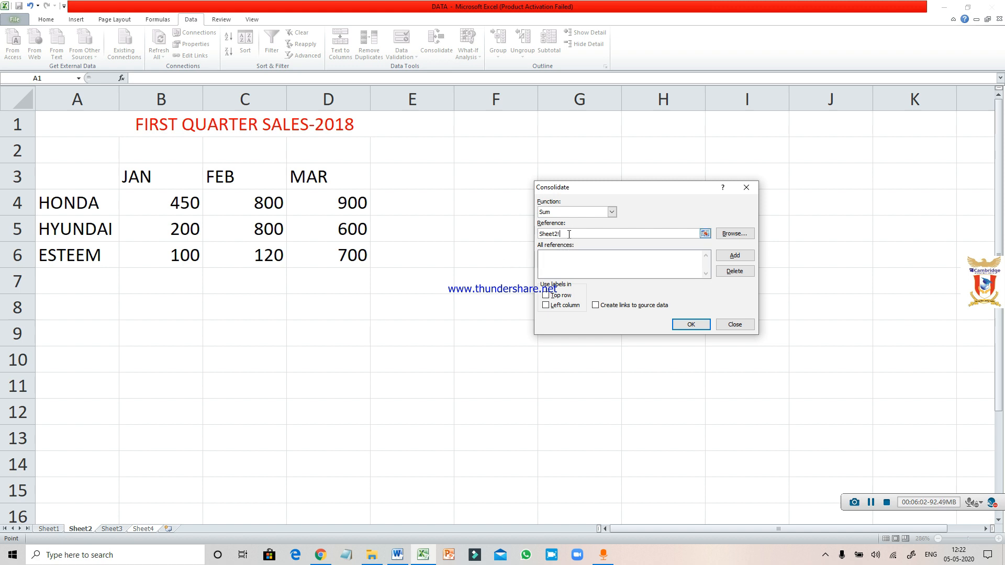
{"action": "left_click", "coordinate": [154, 203]}
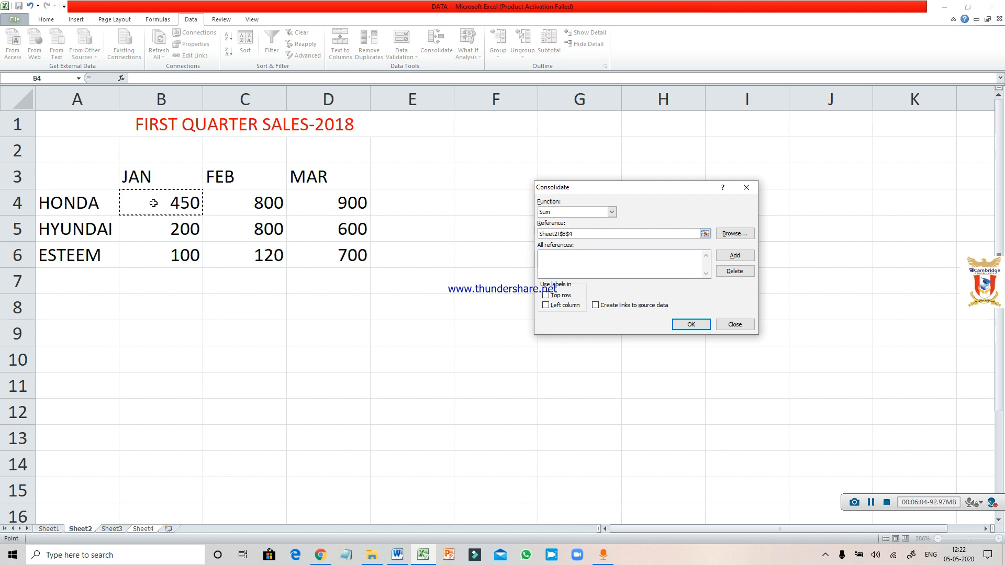
{"action": "key", "text": "shift+Right"}
{"action": "key", "text": "shift+Right"}
{"action": "key", "text": "shift+Down"}
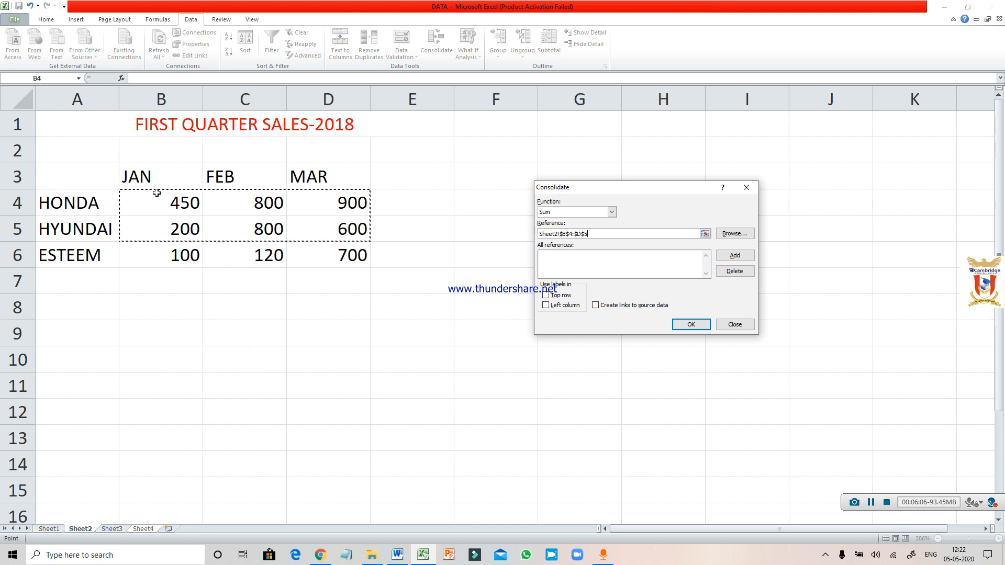
{"action": "key", "text": "shift+Down"}
{"action": "left_click", "coordinate": [734, 256]}
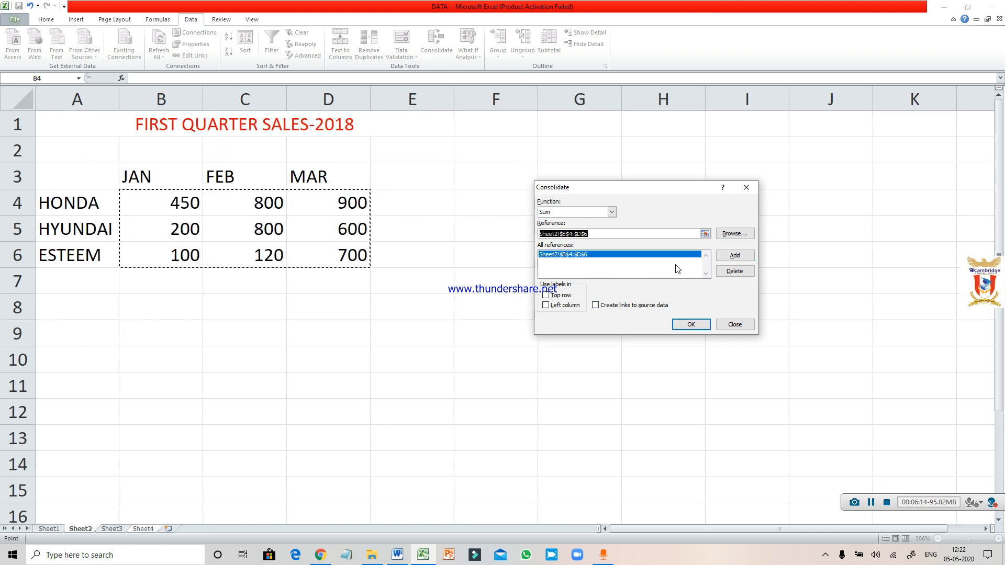
Clear the Sheet2 range from the Consolidate reference entry while keeping it in the list of references
{"action": "left_click", "coordinate": [662, 234]}
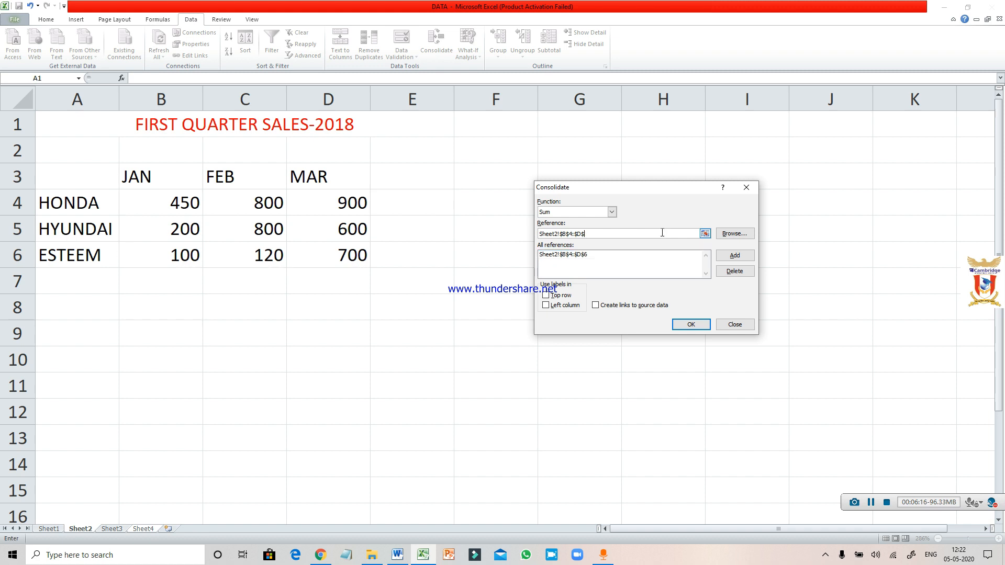
{"action": "key", "text": "BackSpace"}
{"action": "key", "text": "BackSpace"}
{"action": "key", "text": "BackSpace"}
{"action": "key", "text": "BackSpace"}
{"action": "key", "text": "BackSpace"}
{"action": "key", "text": "BackSpace"}
{"action": "key", "text": "BackSpace"}
{"action": "key", "text": "BackSpace"}
{"action": "key", "text": "BackSpace"}
{"action": "key", "text": "BackSpace"}
{"action": "key", "text": "BackSpace"}
{"action": "key", "text": "BackSpace"}
{"action": "key", "text": "BackSpace"}
{"action": "key", "text": "BackSpace"}
{"action": "key", "text": "BackSpace"}
{"action": "key", "text": "BackSpace"}
Add the 2019 sales range B4:D6 of Sheet3 as the second reference and run the Sum consolidation into Sheet4
{"action": "left_click", "coordinate": [113, 530]}
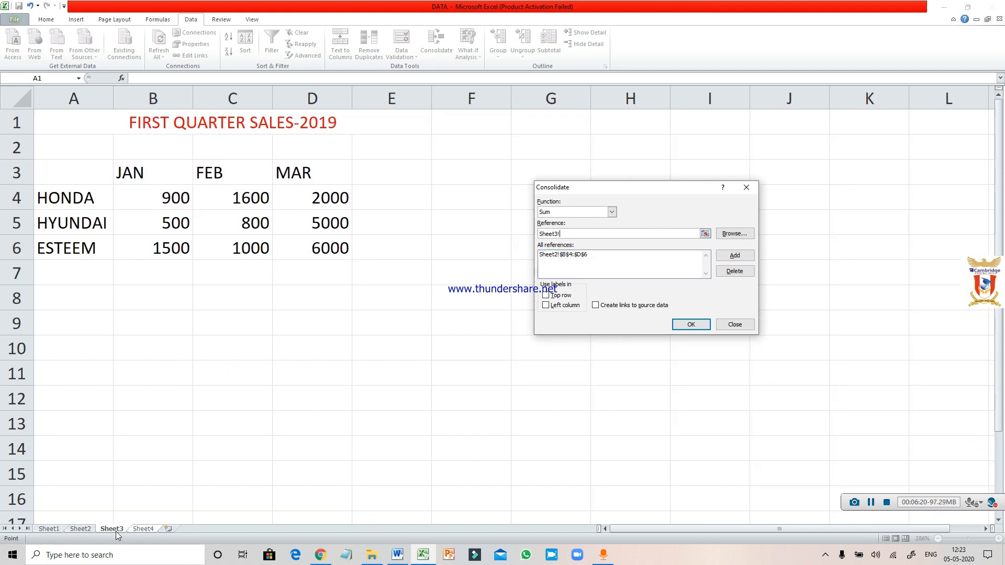
{"action": "left_click", "coordinate": [151, 198]}
{"action": "key", "text": "shift+Right"}
{"action": "key", "text": "shift+Right"}
{"action": "key", "text": "shift+Down"}
{"action": "key", "text": "shift+Down"}
{"action": "left_click", "coordinate": [737, 256]}
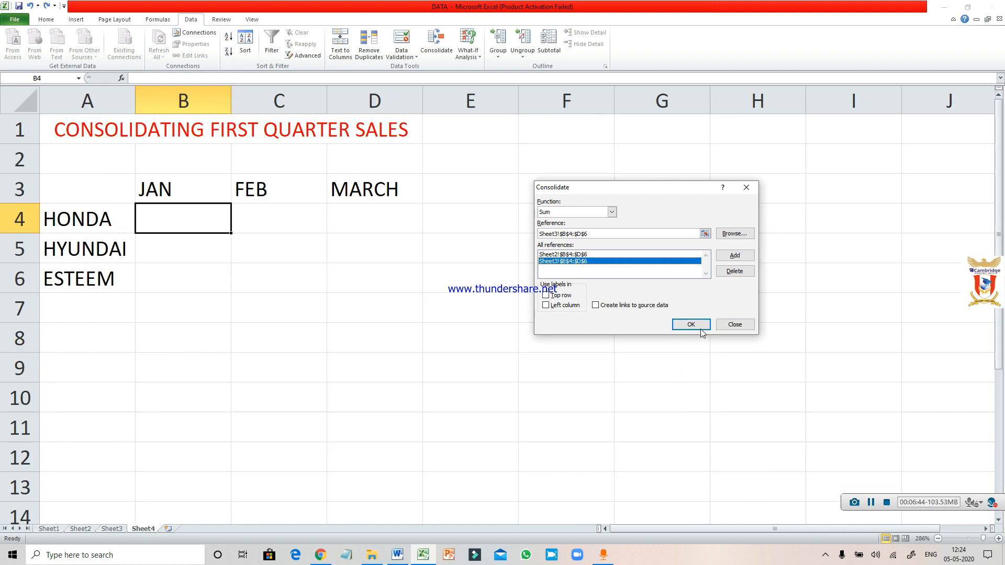
{"action": "left_click", "coordinate": [692, 325]}
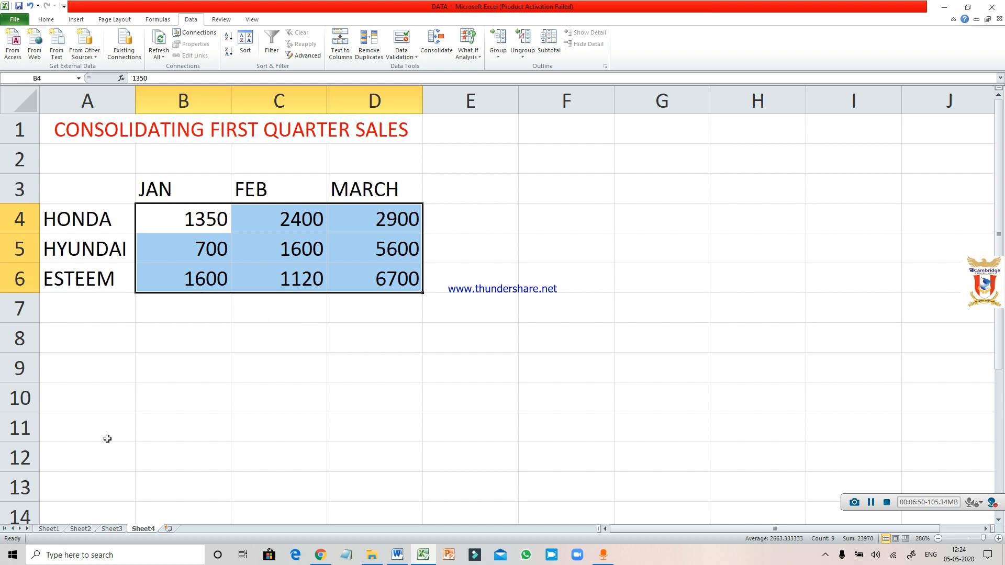
{"action": "left_click", "coordinate": [284, 311]}
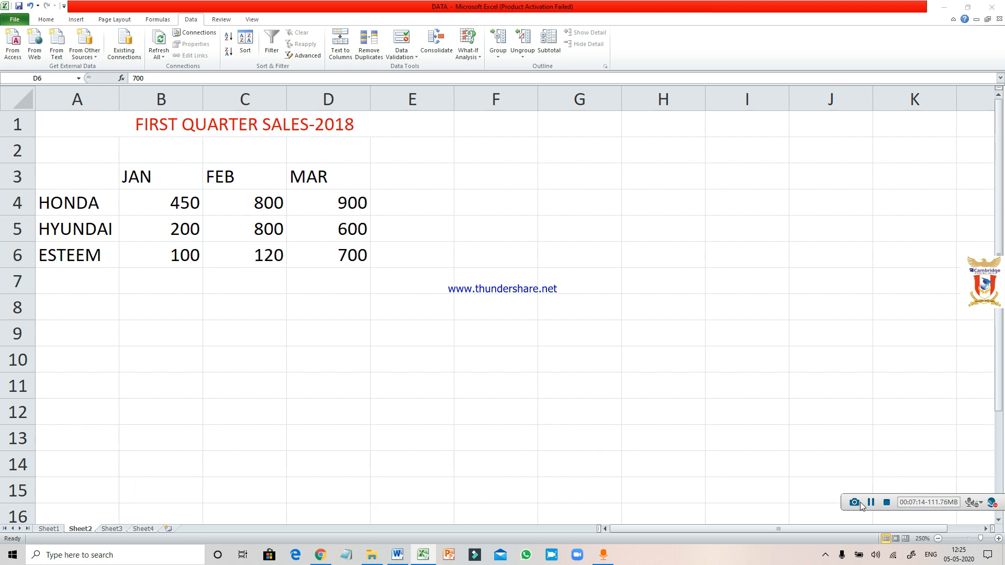
Group Sheet2 through Sheet4 and ungroup them again from Sheet4
{"action": "left_click", "coordinate": [81, 532]}
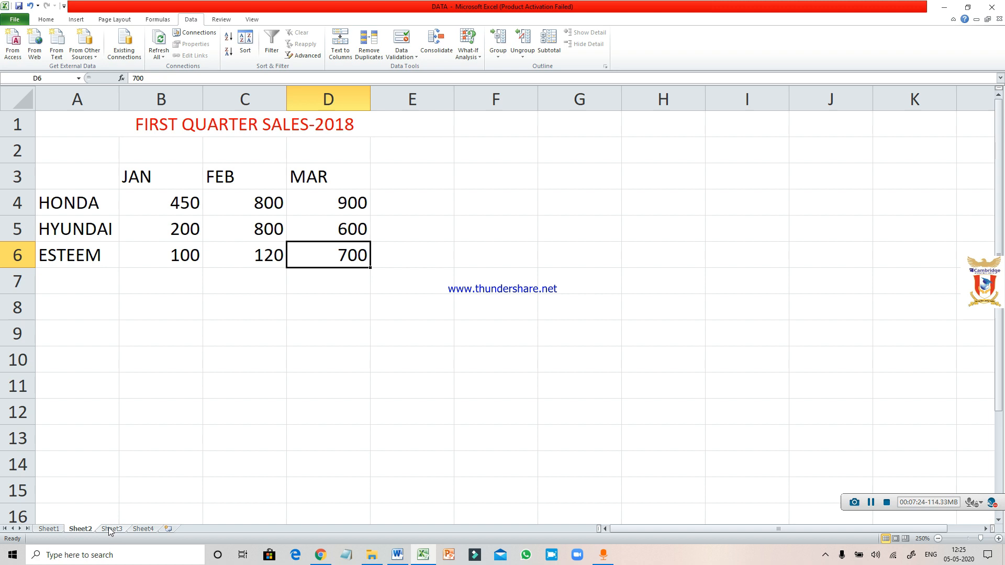
{"action": "left_click", "coordinate": [150, 530], "text": "shift"}
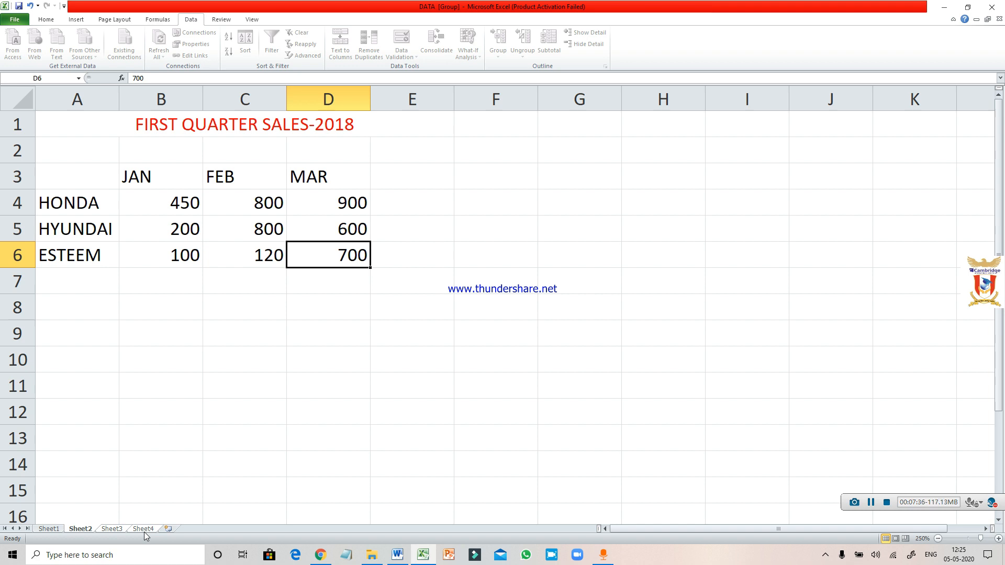
{"action": "right_click", "coordinate": [143, 529]}
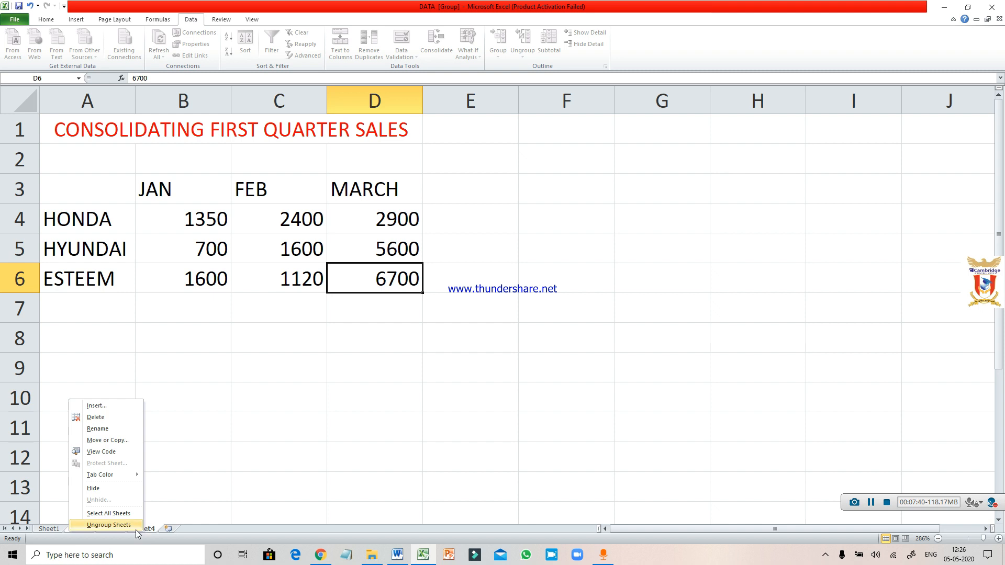
{"action": "left_click", "coordinate": [125, 525]}
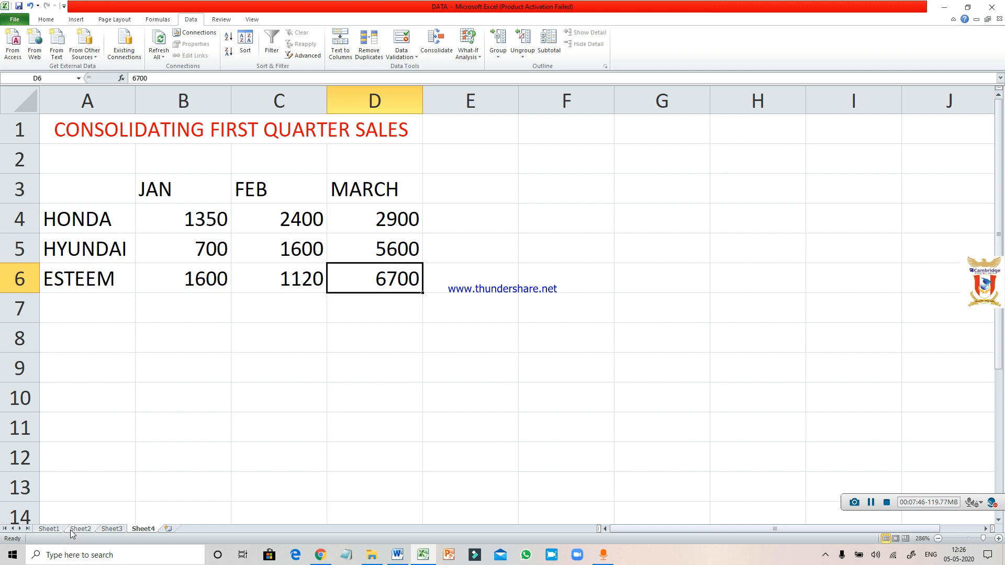
Rename Sheet2, which holds the 2018 first quarter sales, as SALES-2018
{"action": "left_click", "coordinate": [76, 529]}
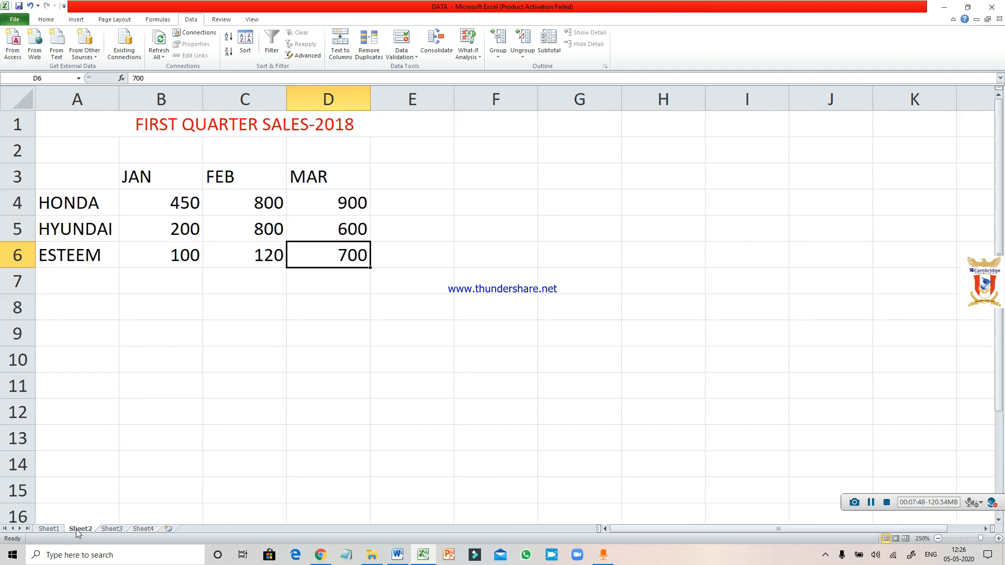
{"action": "right_click", "coordinate": [77, 529]}
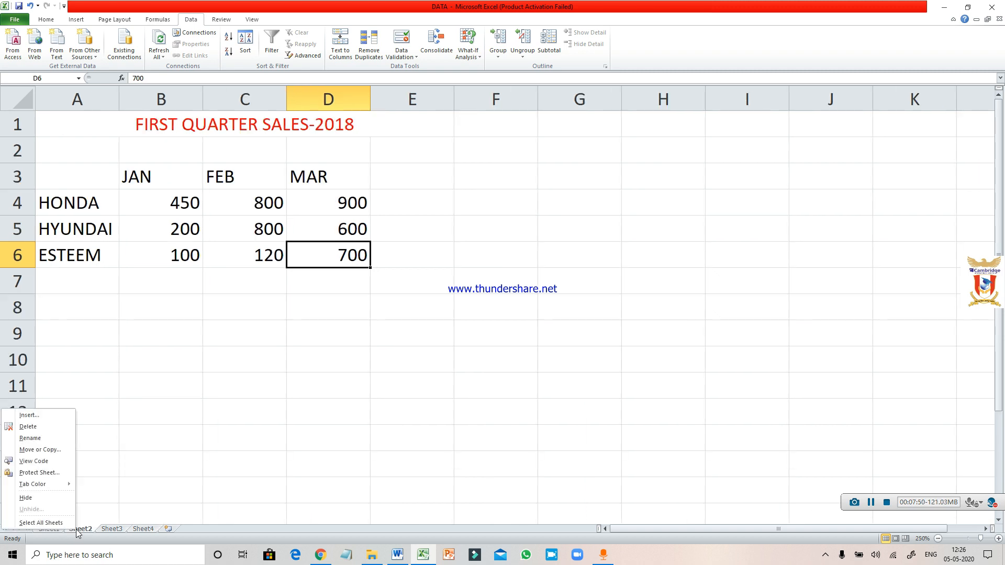
{"action": "left_click", "coordinate": [53, 439]}
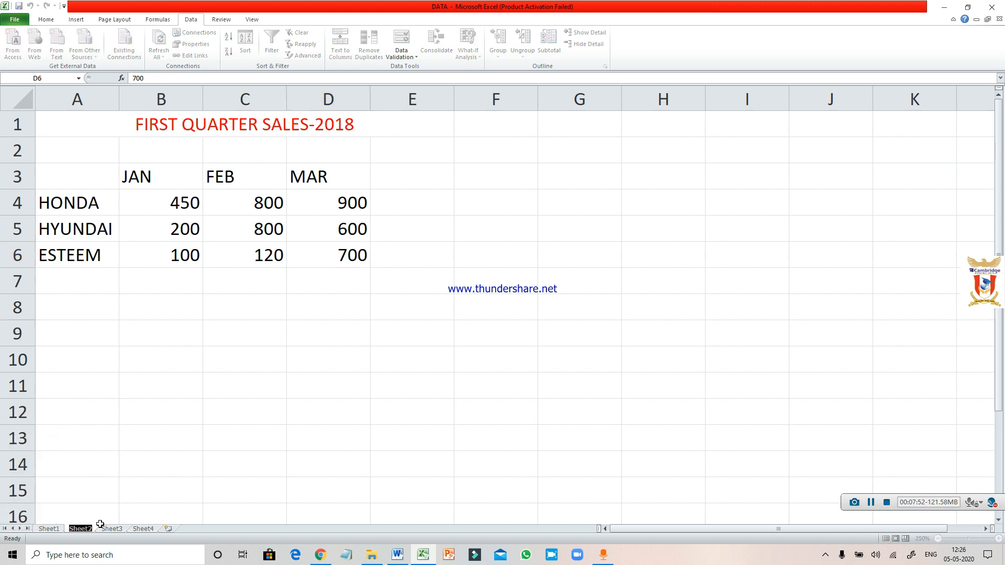
{"action": "key", "text": "BackSpace"}
{"action": "type", "text": "SALES0"}
{"action": "key", "text": "BackSpace"}
{"action": "type", "text": "-2018"}
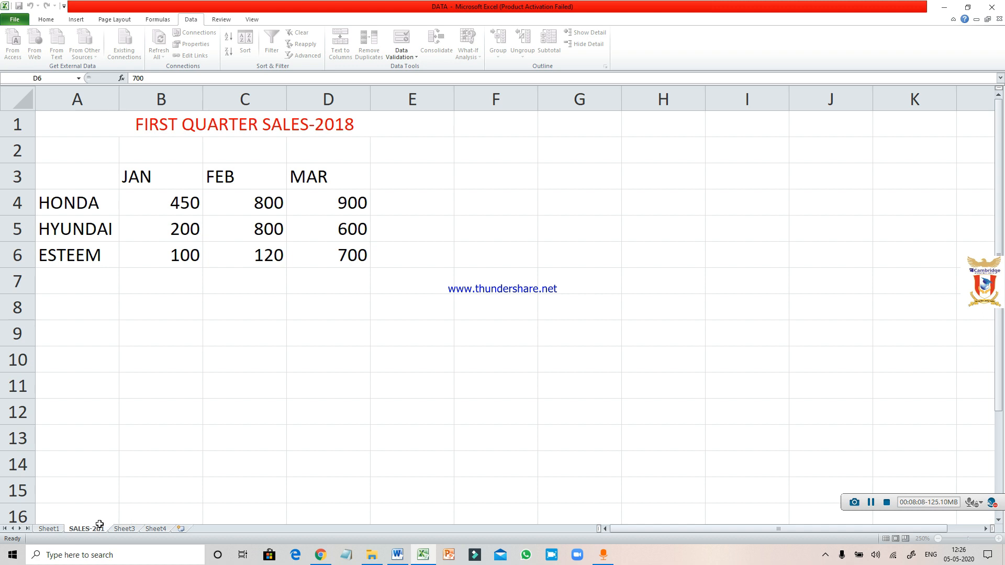
Rename Sheet3, which holds the 2019 first quarter sales, as SALES-2019
{"action": "left_click", "coordinate": [129, 528]}
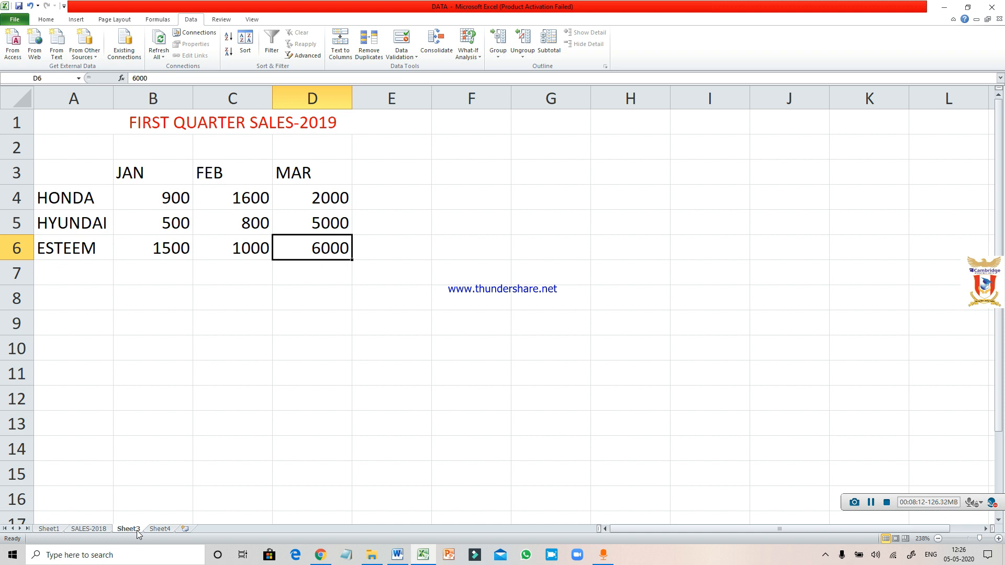
{"action": "right_click", "coordinate": [139, 533]}
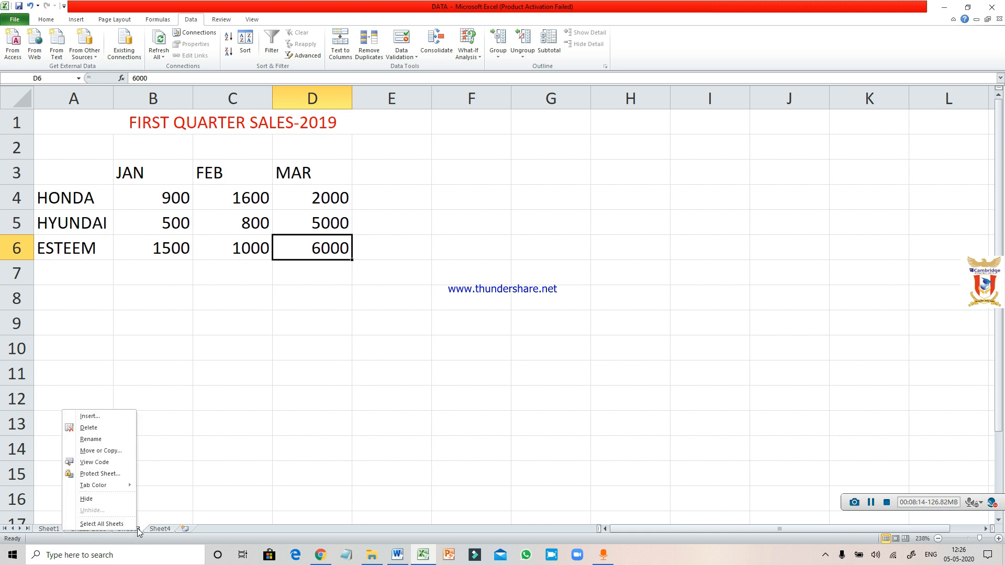
{"action": "key", "text": "Escape"}
{"action": "double_click", "coordinate": [140, 530]}
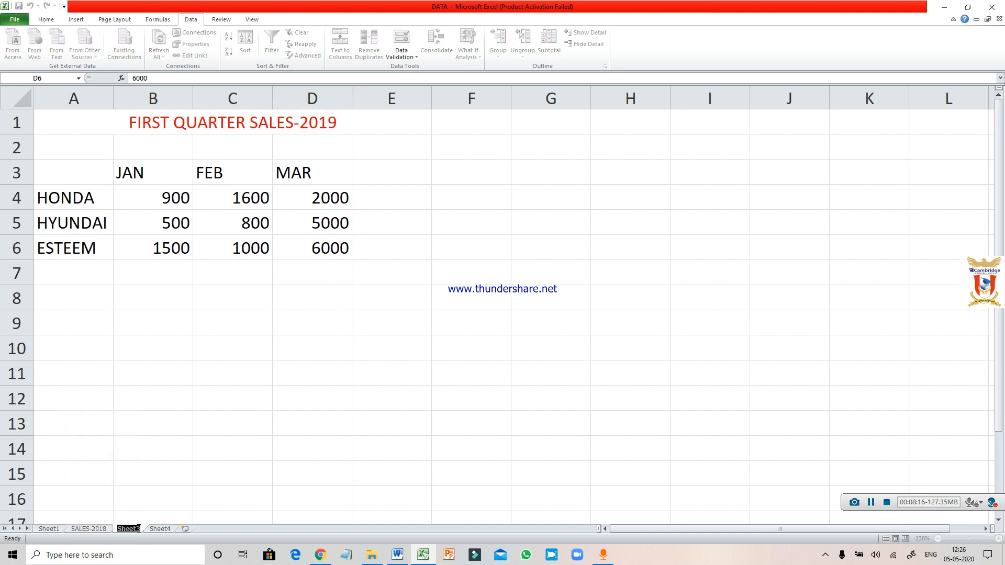
{"action": "key", "text": "BackSpace"}
{"action": "type", "text": "SALES-2019"}
Rename Sheet4, which holds the consolidated first quarter sales, as CONSOLIDATION
{"action": "left_click", "coordinate": [176, 529]}
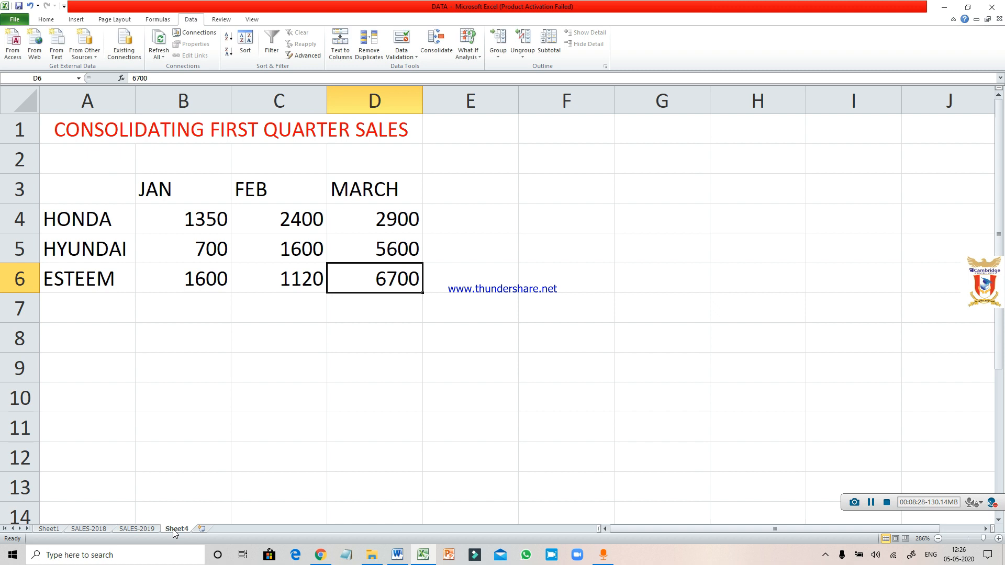
{"action": "right_click", "coordinate": [175, 531]}
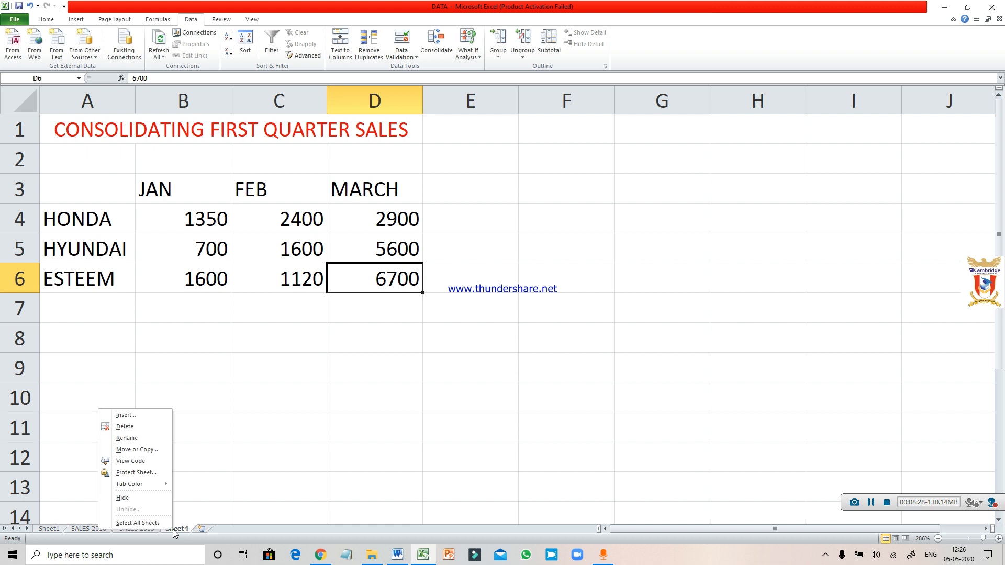
{"action": "left_click", "coordinate": [149, 438]}
{"action": "type", "text": "CONS"}
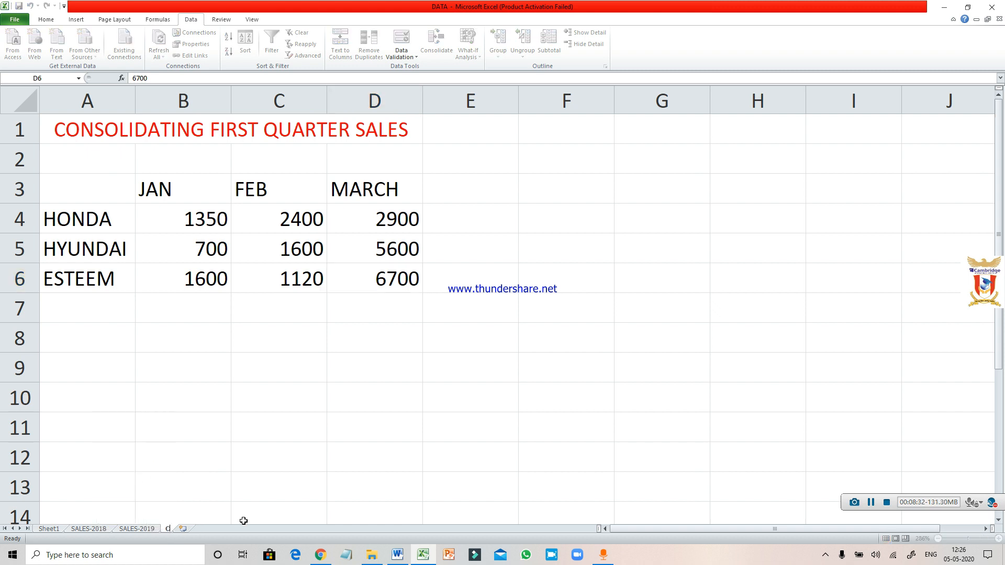
{"action": "type", "text": "OLIDATION"}
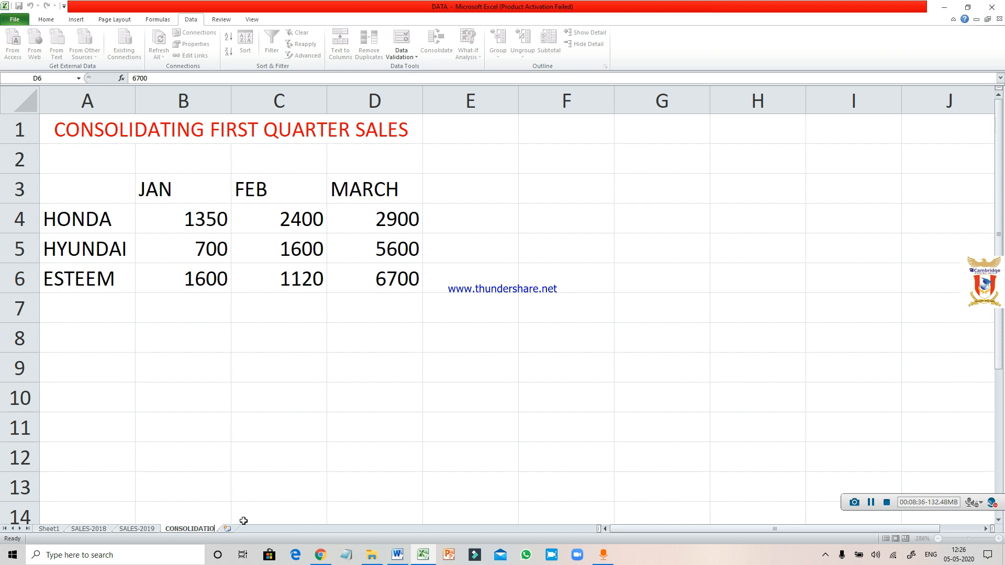